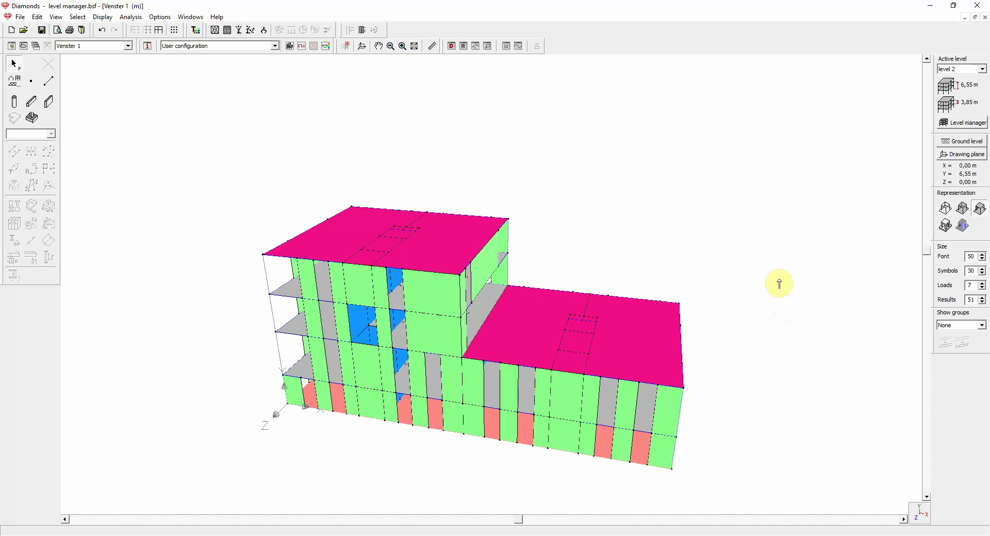
- Open the Level manager and move it to the right side, clear of the building model
left_click(954, 126)
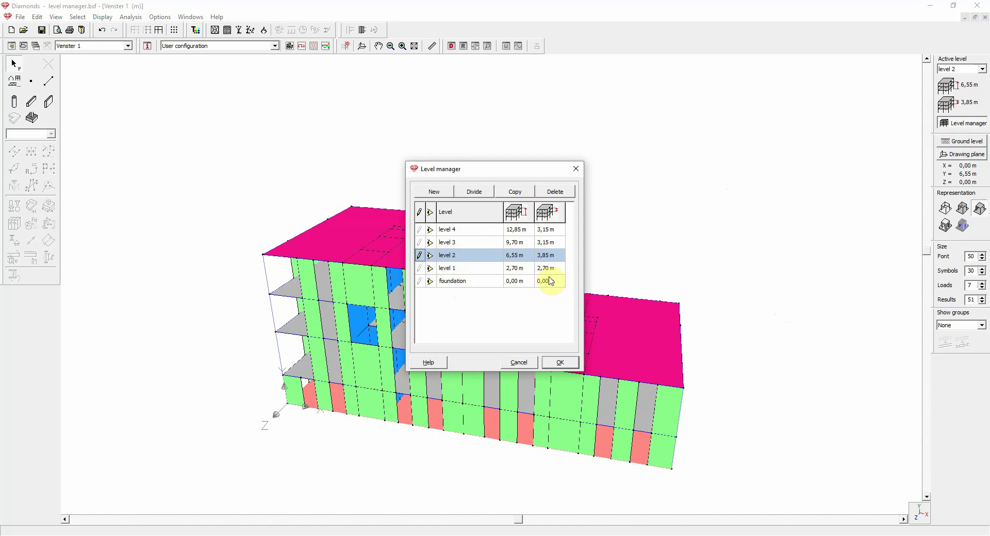
left_click_drag(493, 172, 787, 177)
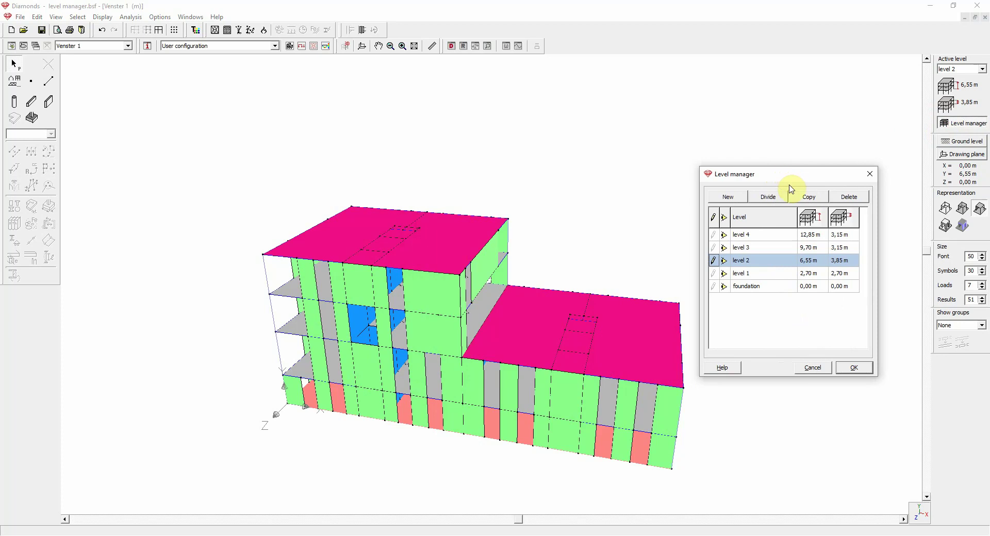
left_click(724, 236)
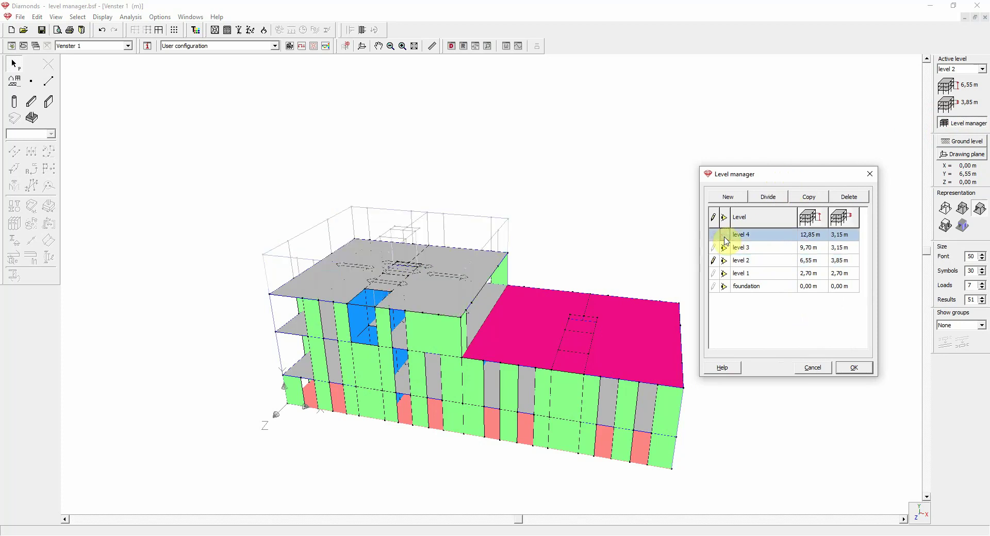
left_click(724, 236)
left_click(724, 248)
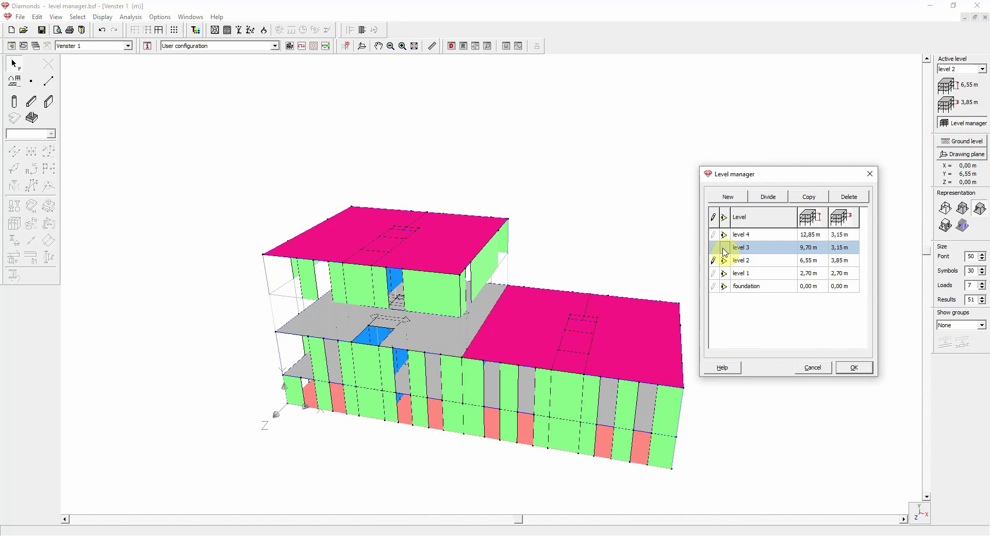
left_click(724, 248)
left_click(724, 287)
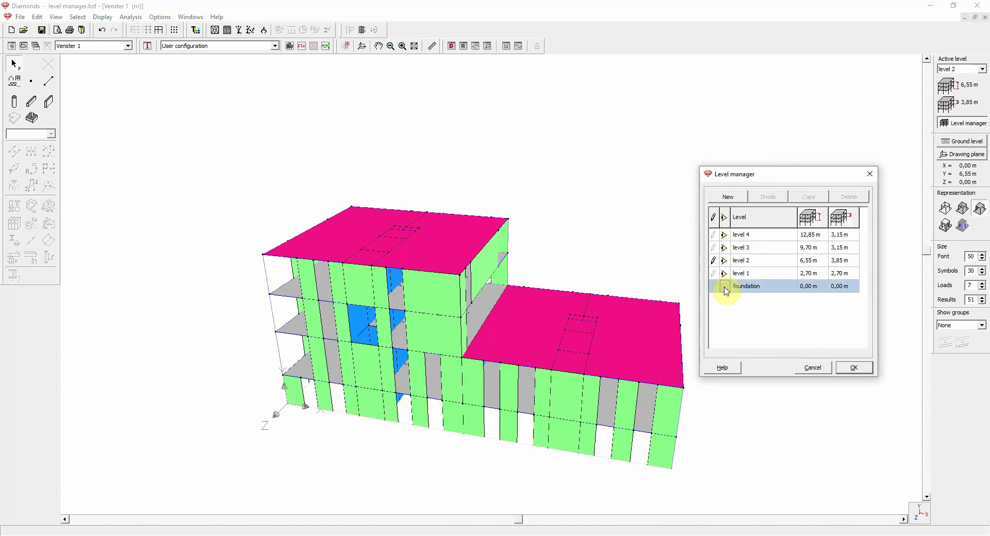
left_click(724, 287)
left_click(724, 235)
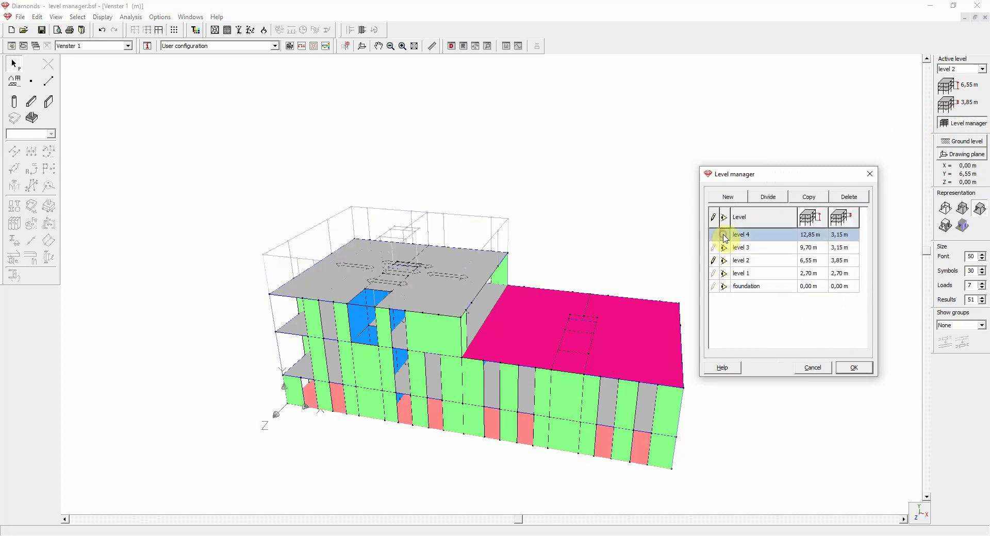
left_click(725, 235)
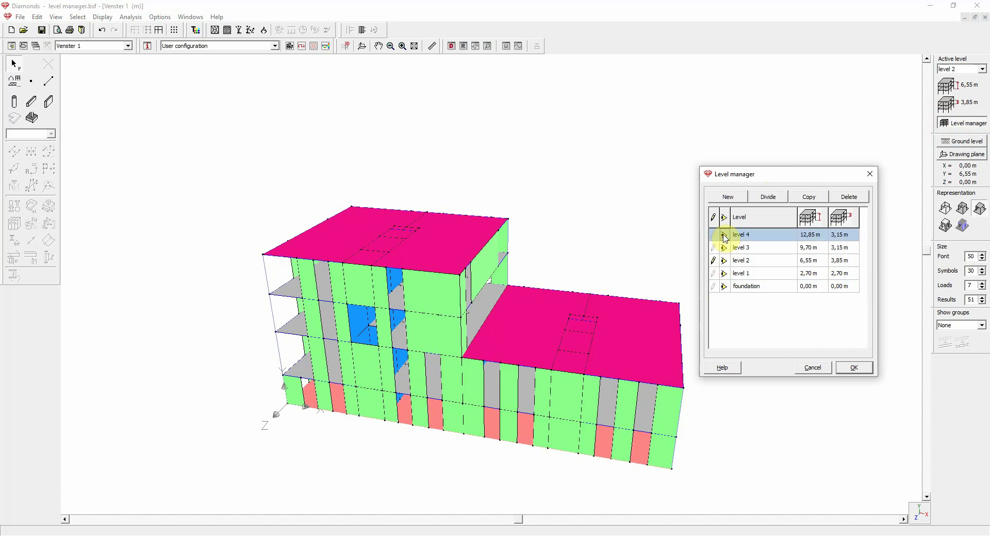
left_click(724, 237)
left_click(725, 236)
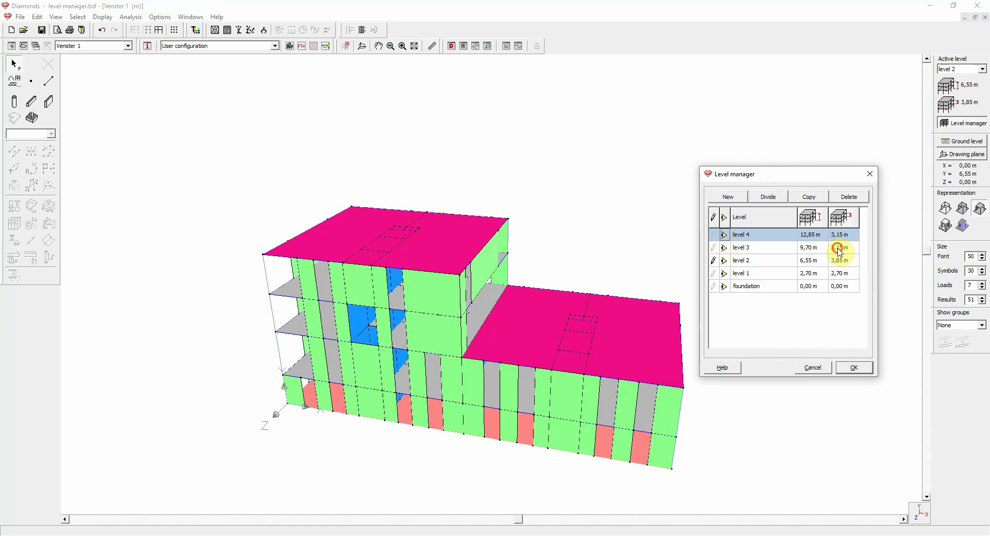
- Change level 3's storey height to 3.5, lifting level 4 to 13,20 m
left_click(840, 253)
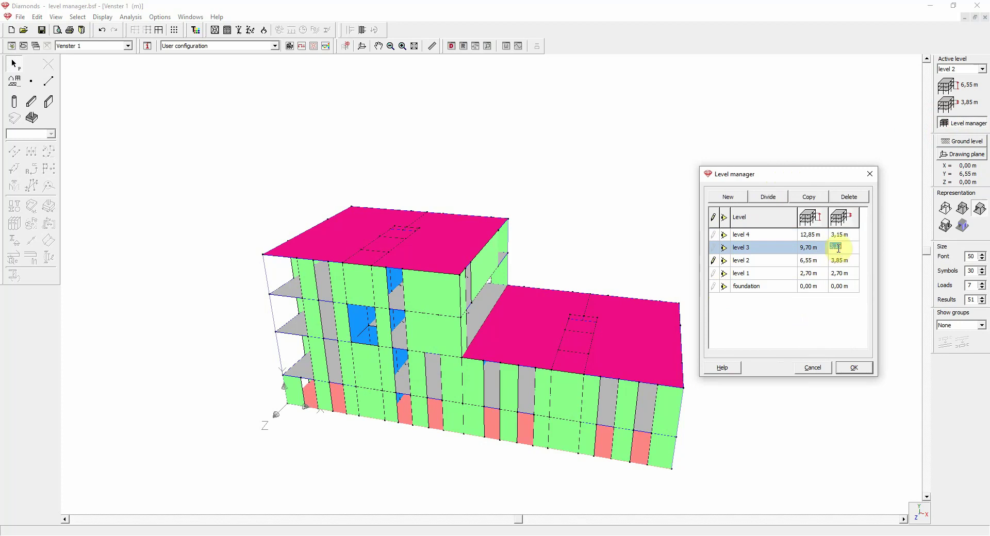
type("3.5")
left_click(836, 248)
left_click(836, 248)
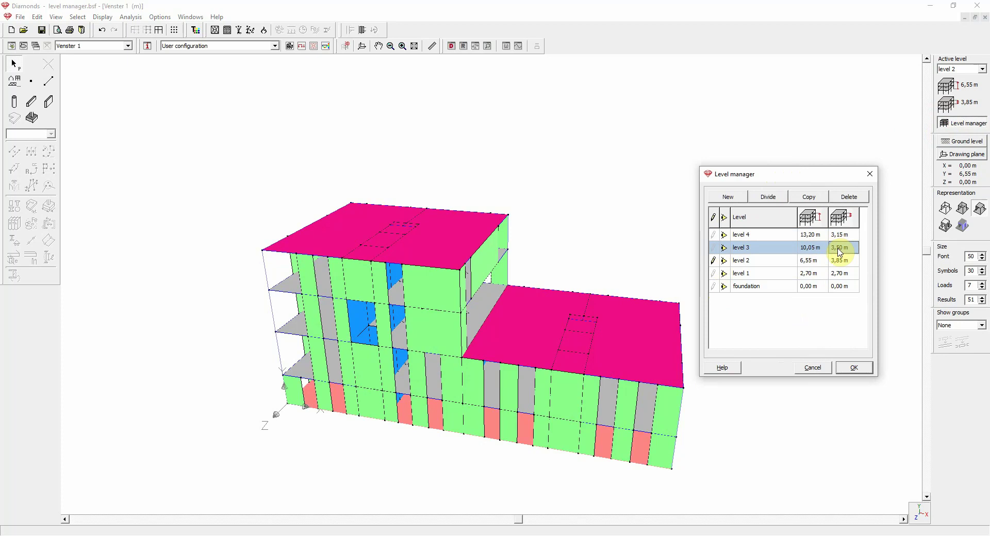
- Copy level 3 twice on top of level 4, creating Level 5 and Level 6
left_click(809, 200)
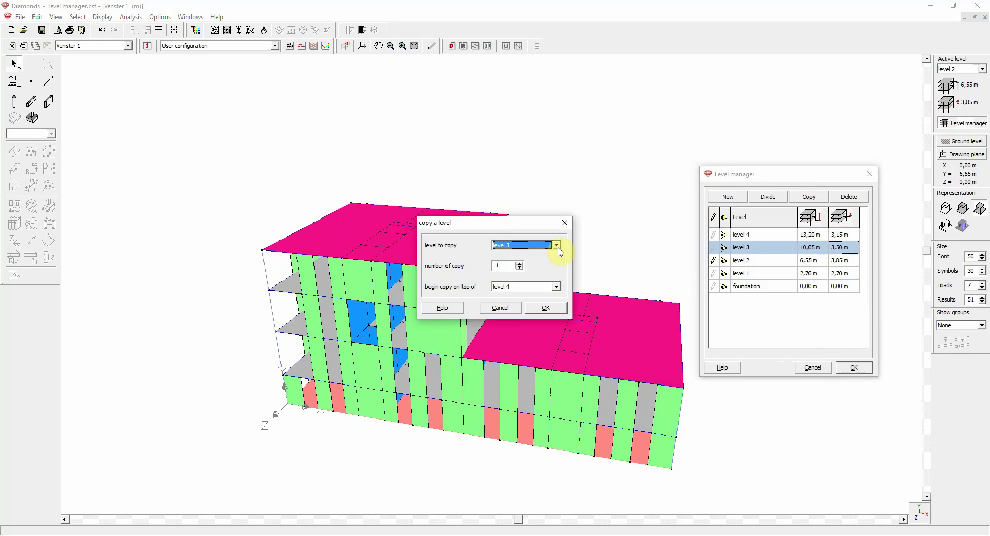
left_click(518, 265)
left_click(519, 264)
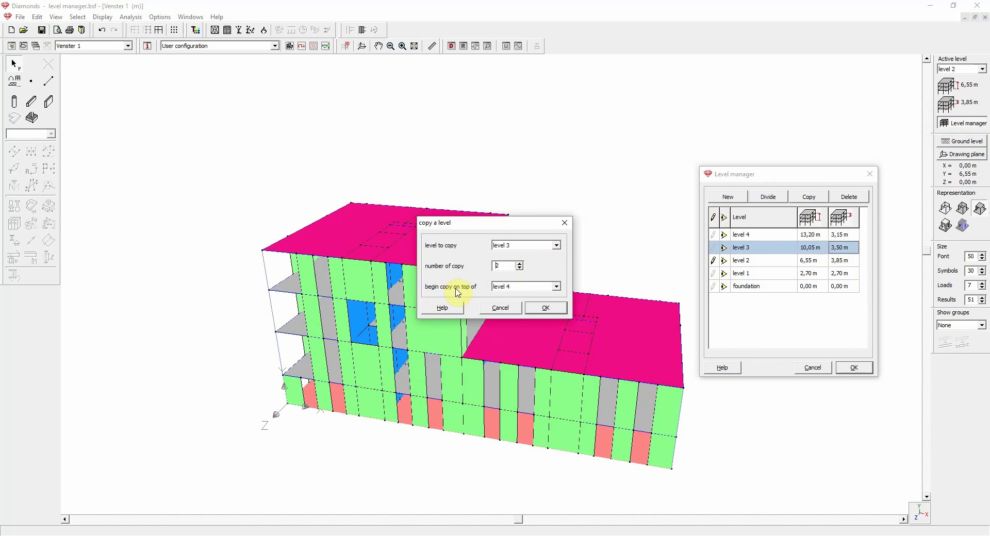
left_click(551, 314)
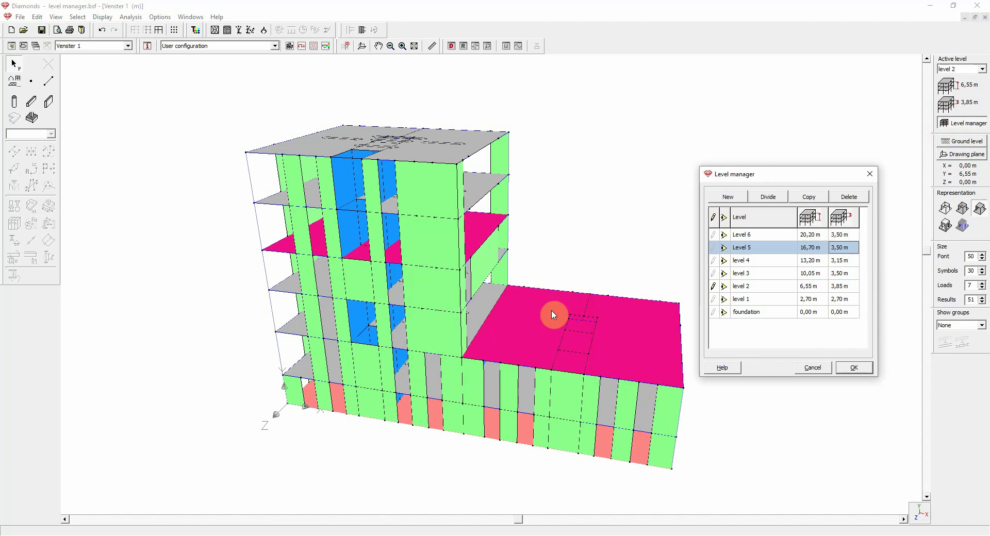
- Delete the level 4 row from the Level manager
left_click(772, 263)
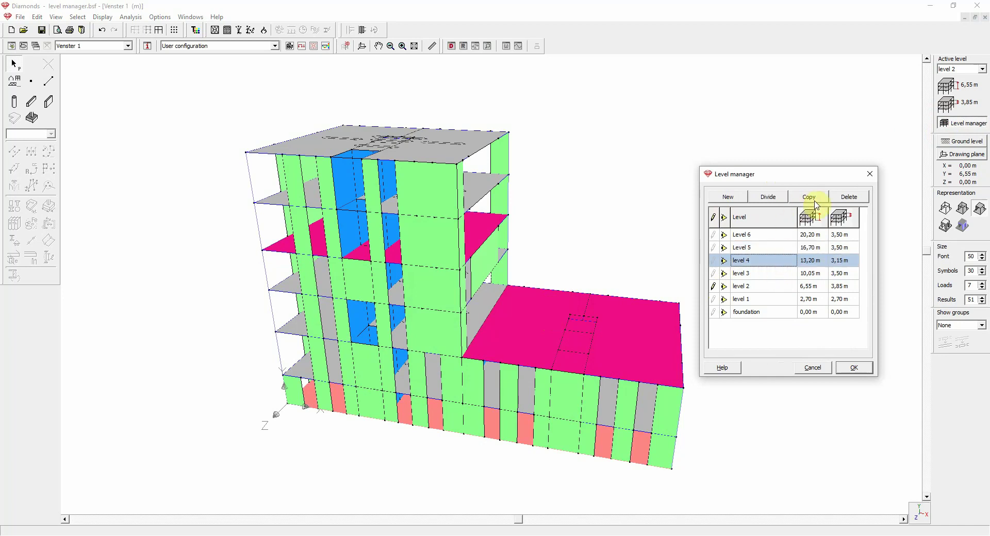
left_click(849, 196)
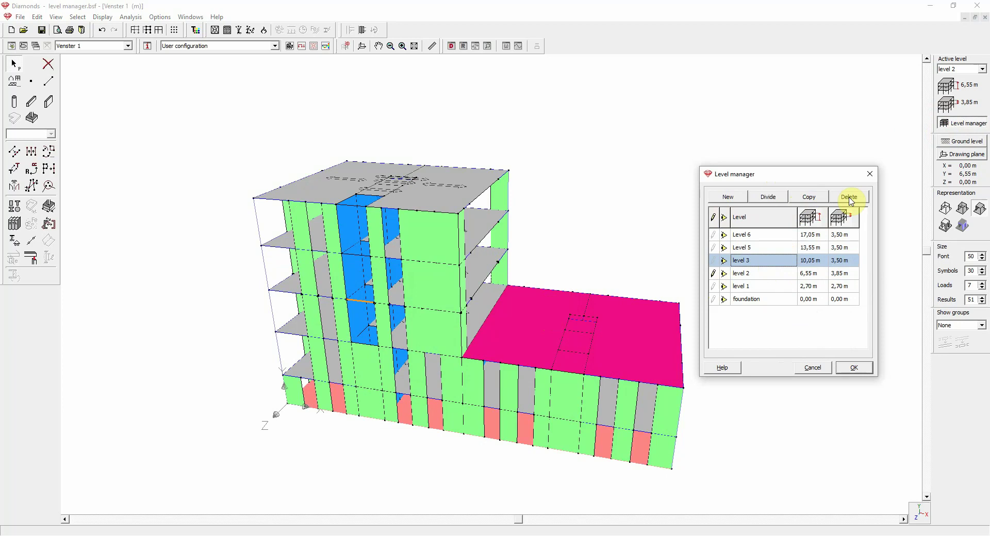
- Divide Level 5 at a 12 m position, then close the Level manager with OK
left_click(768, 197)
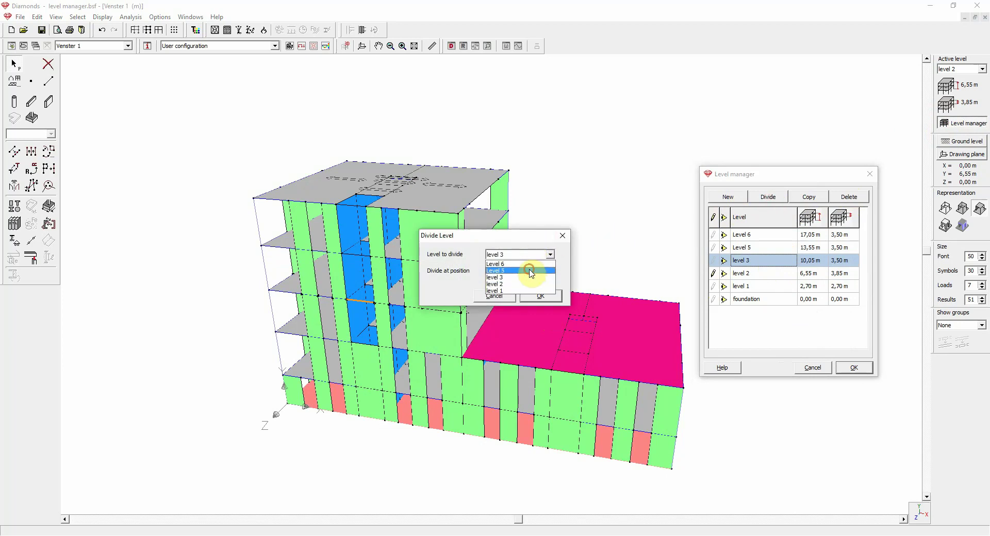
left_click(527, 270)
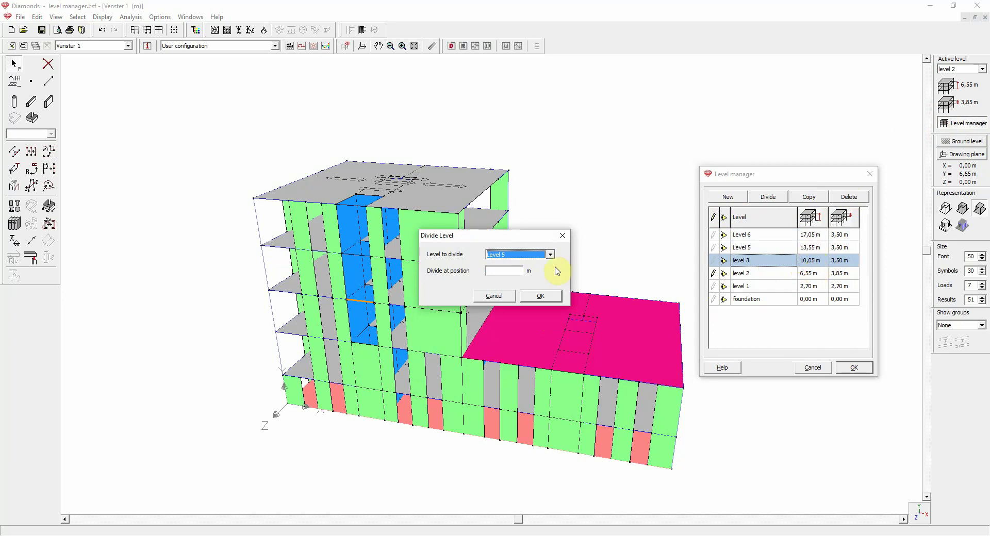
left_click(498, 271)
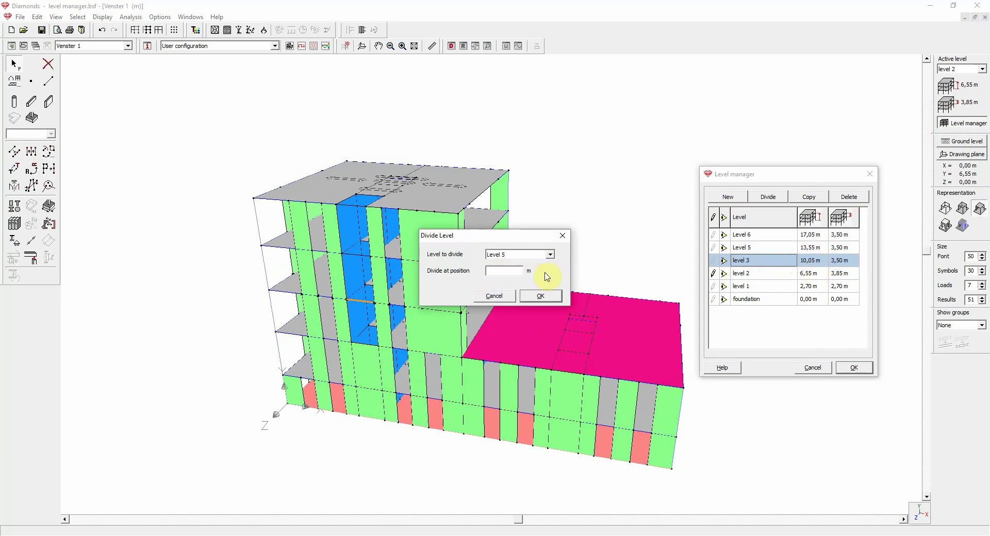
type("12")
left_click(541, 296)
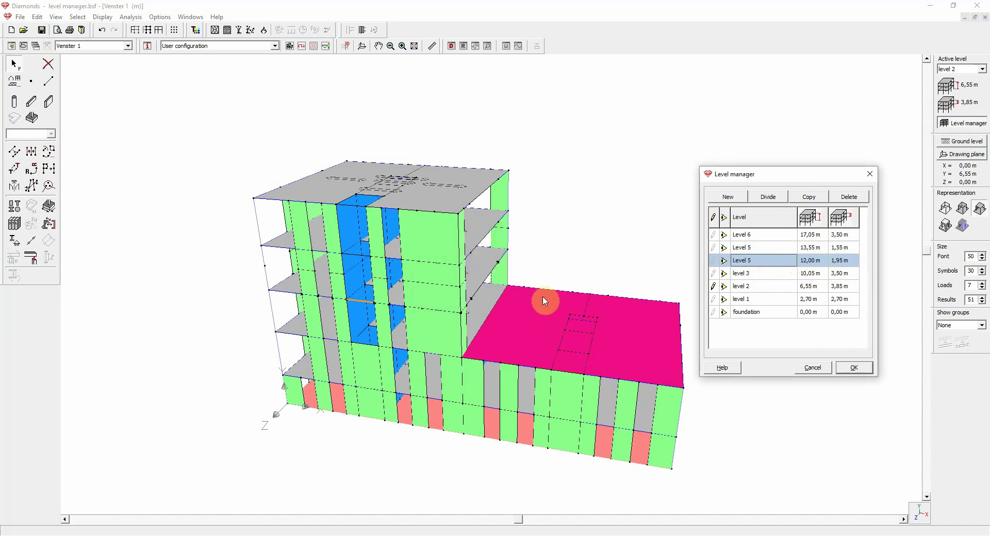
left_click(864, 371)
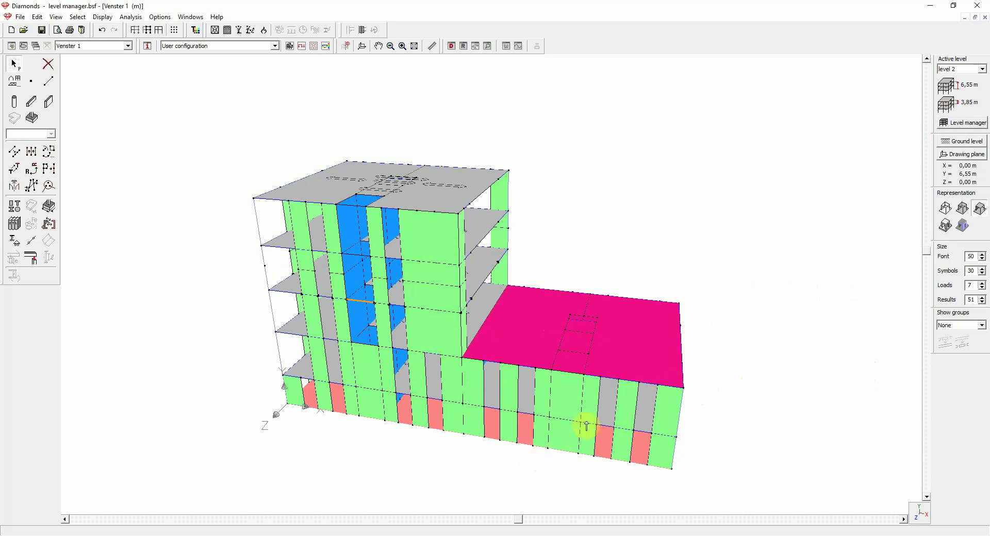
left_click(641, 385)
double_click(640, 384)
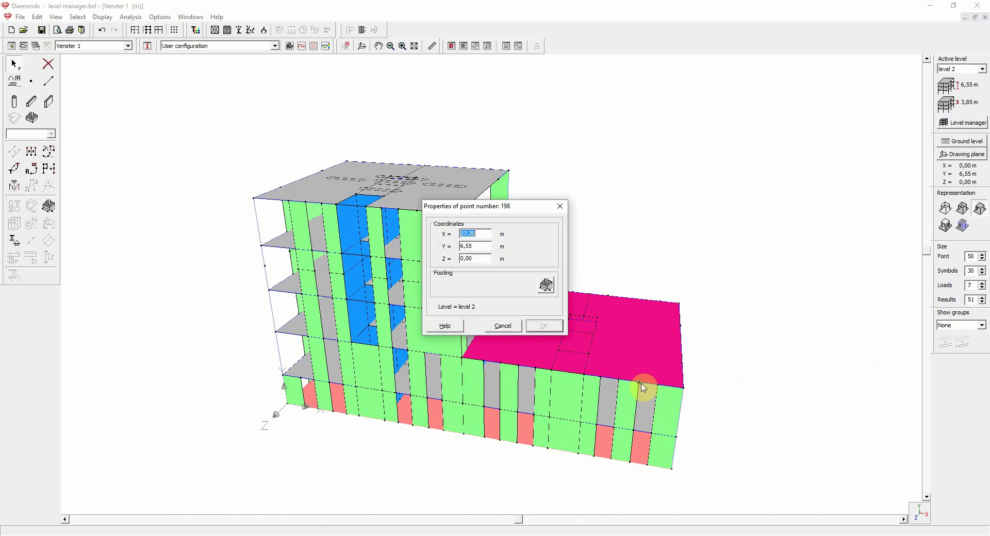
left_click(503, 327)
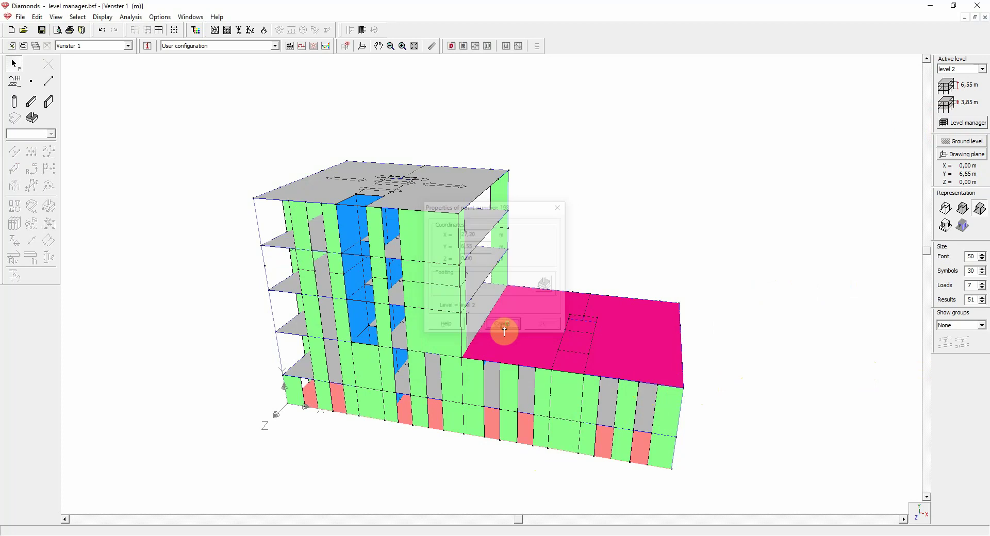
double_click(600, 393)
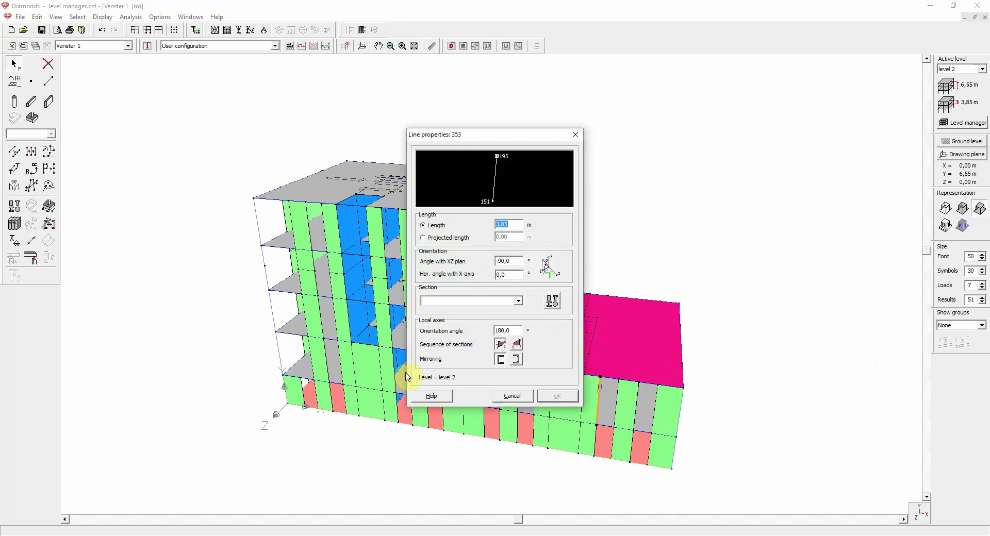
left_click(512, 396)
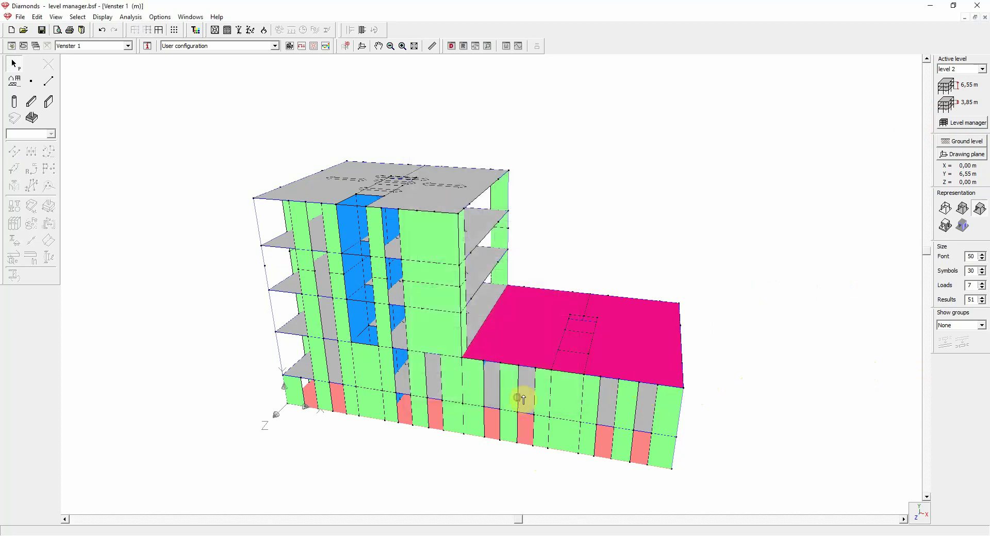
double_click(614, 373)
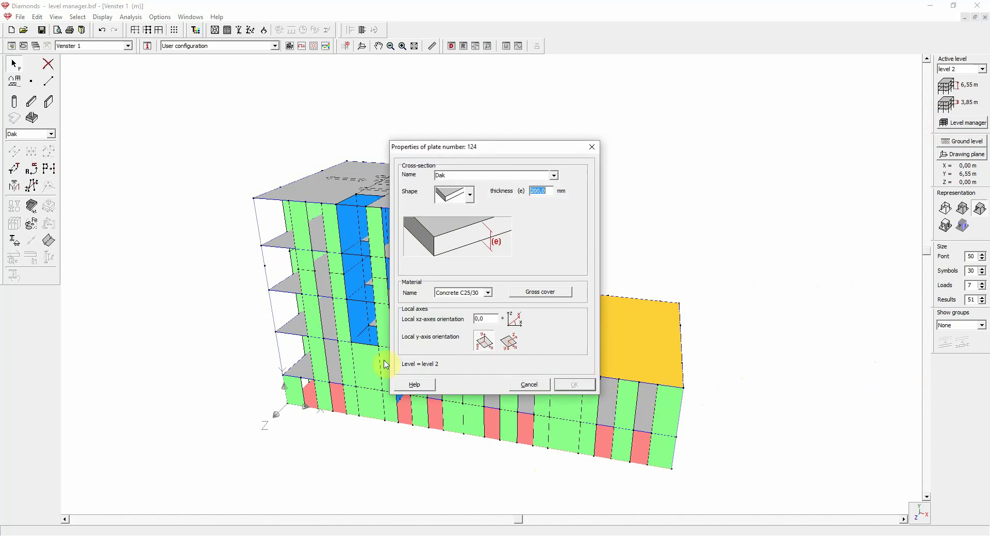
left_click(527, 390)
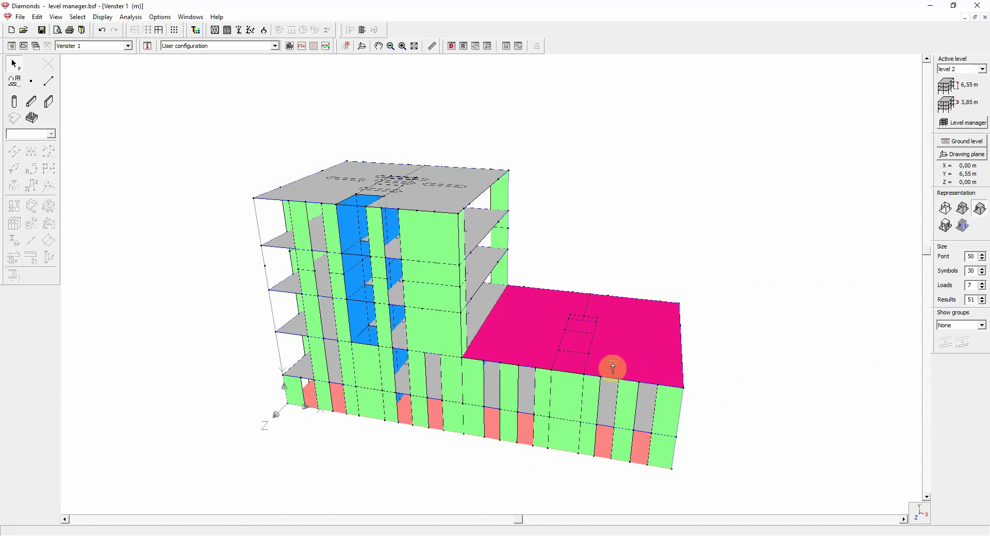
- Select the lower-left corner plates and switch the model to Top view
left_click(301, 370)
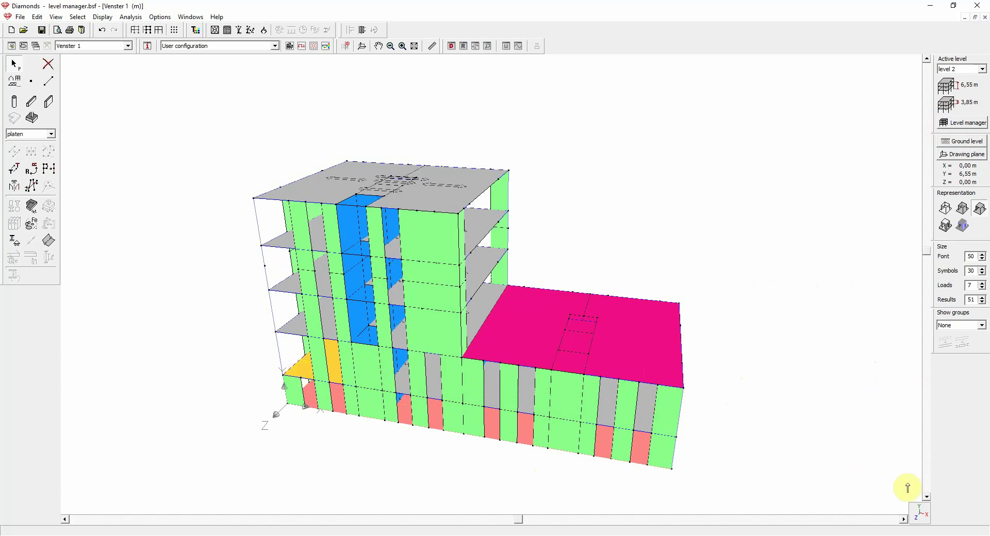
left_click(915, 518)
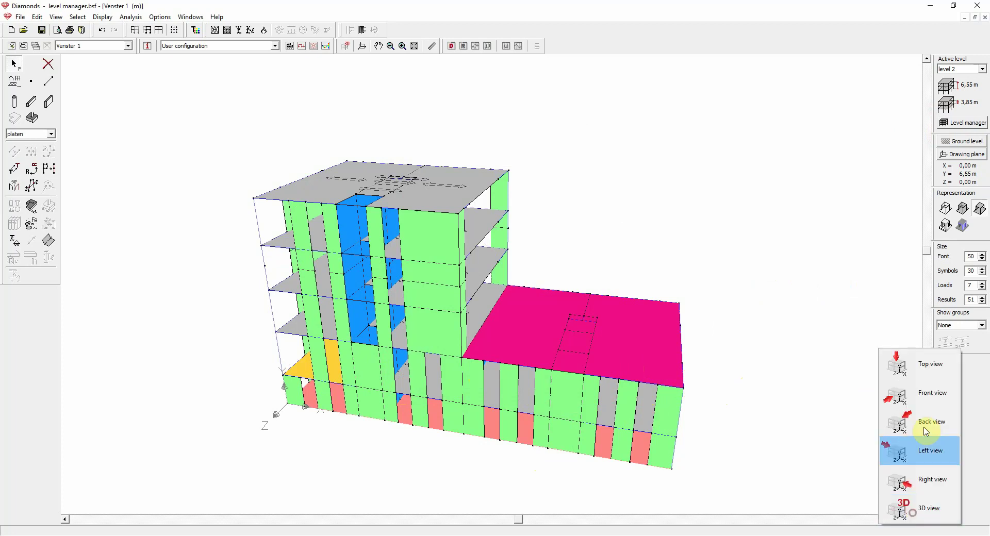
left_click(925, 372)
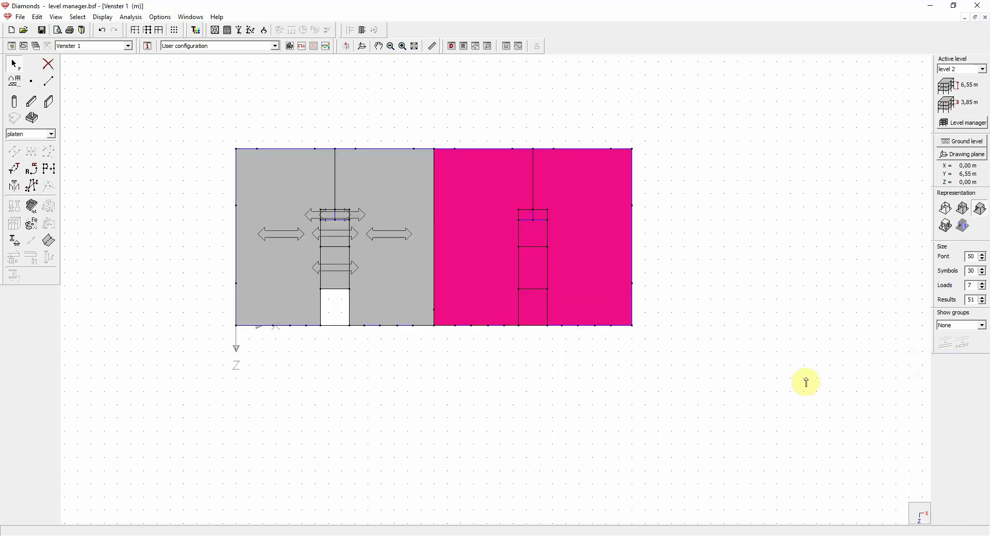
- Make level 1 the active level and zoom in on its floor plan
left_click(983, 69)
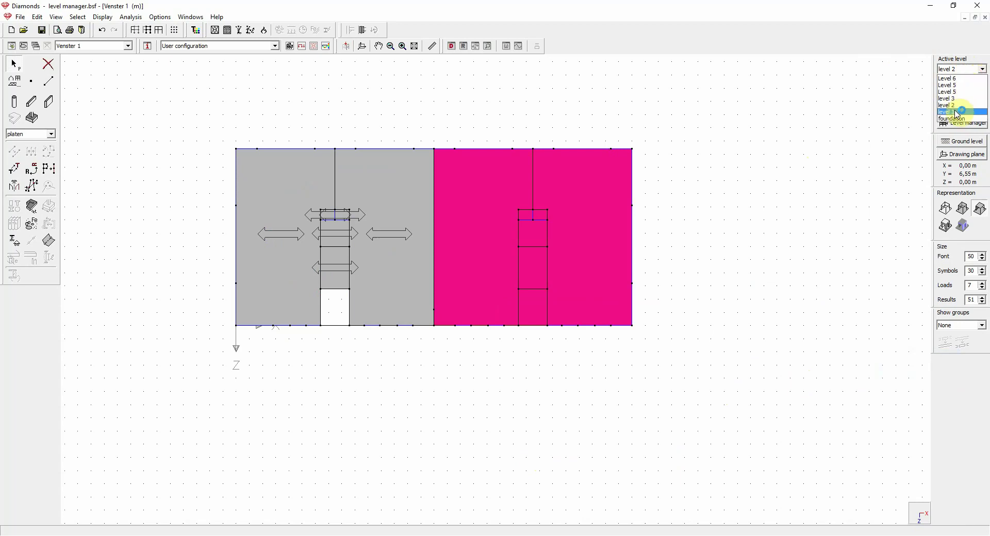
left_click(957, 112)
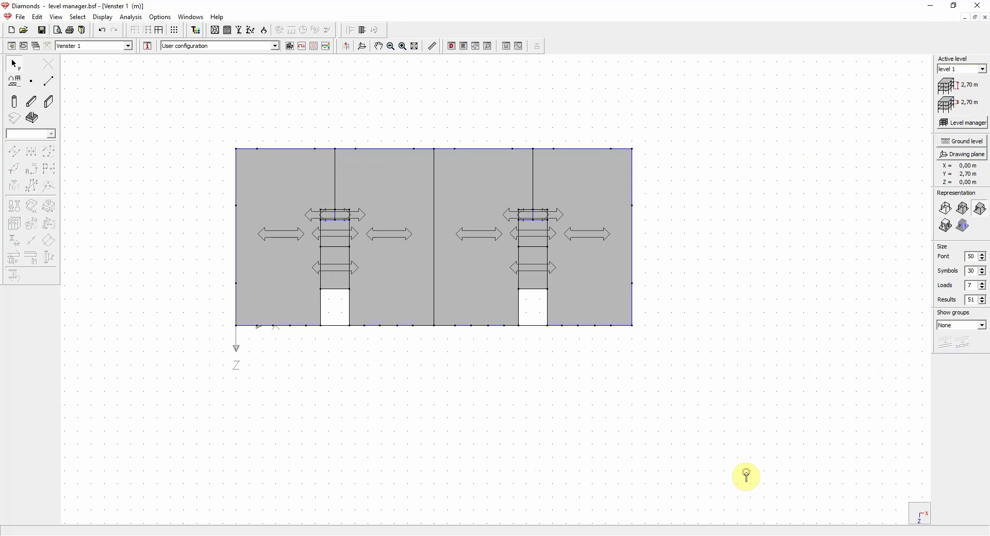
scroll(239, 194, "up", 3)
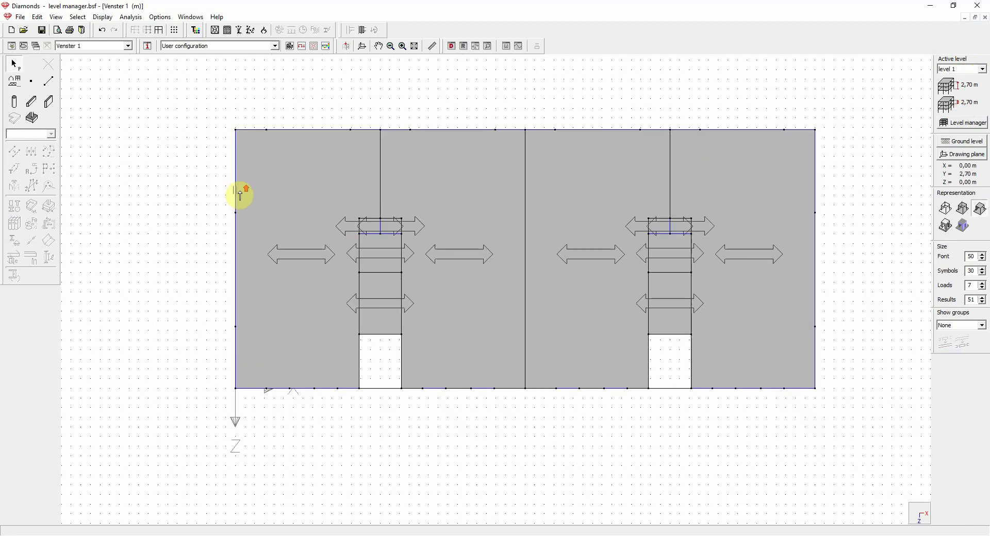
- Draw a closed rectangle beside the left stairwell on level 1 and delete its plate
left_click(48, 82)
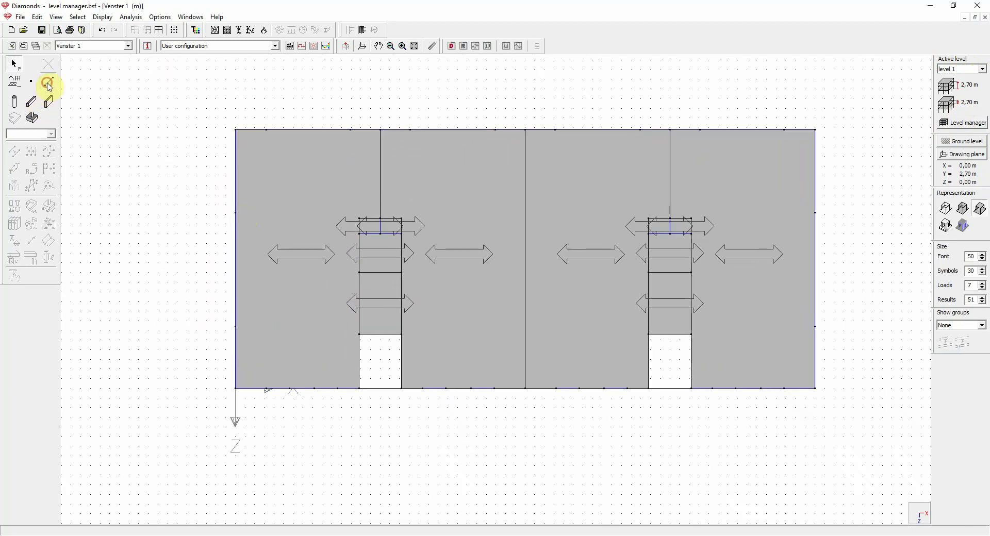
left_click(254, 301)
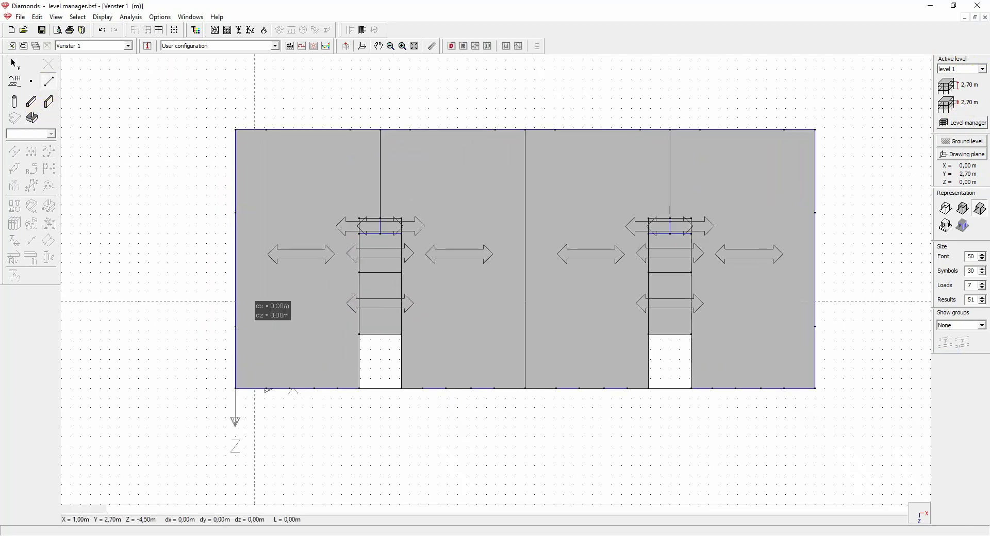
left_click(254, 368)
left_click(303, 368)
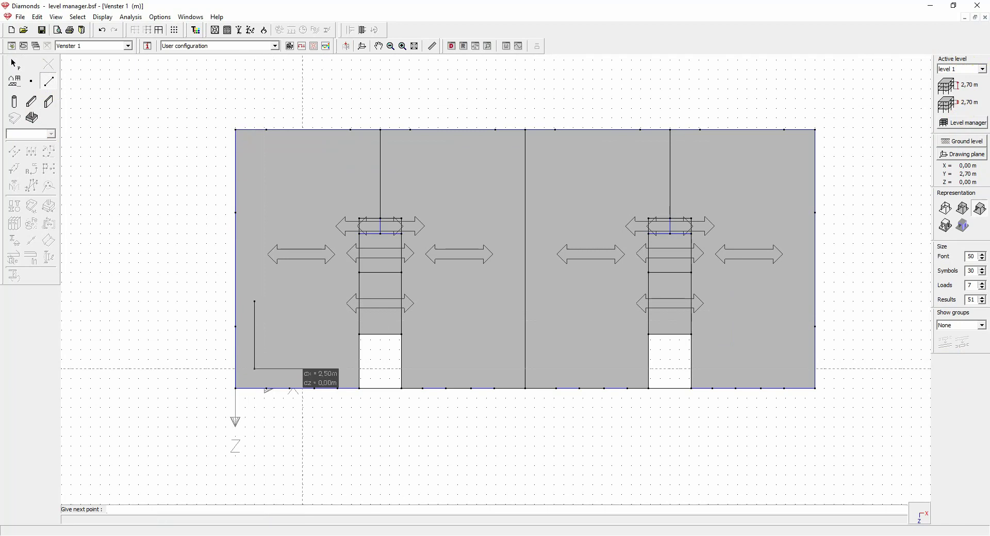
left_click(303, 301)
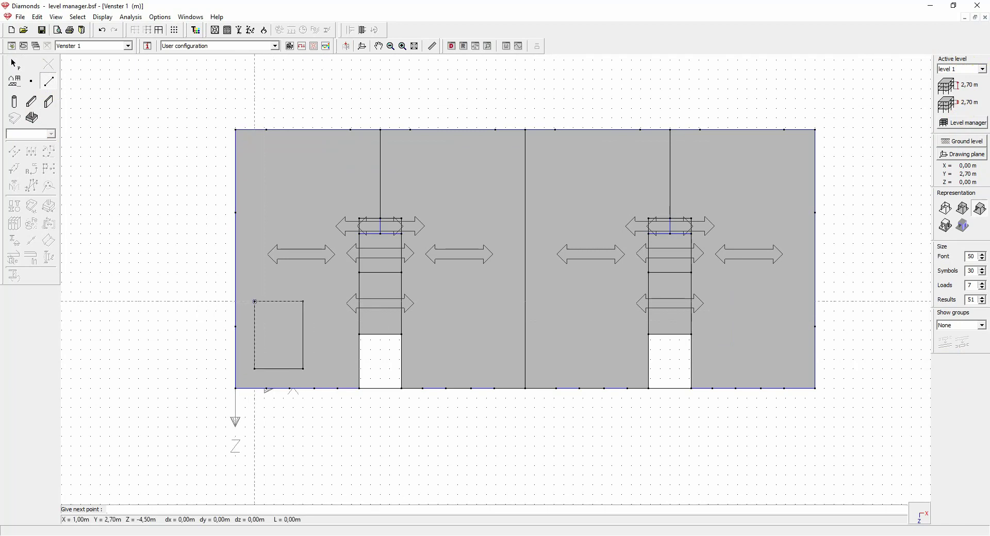
left_click(254, 301)
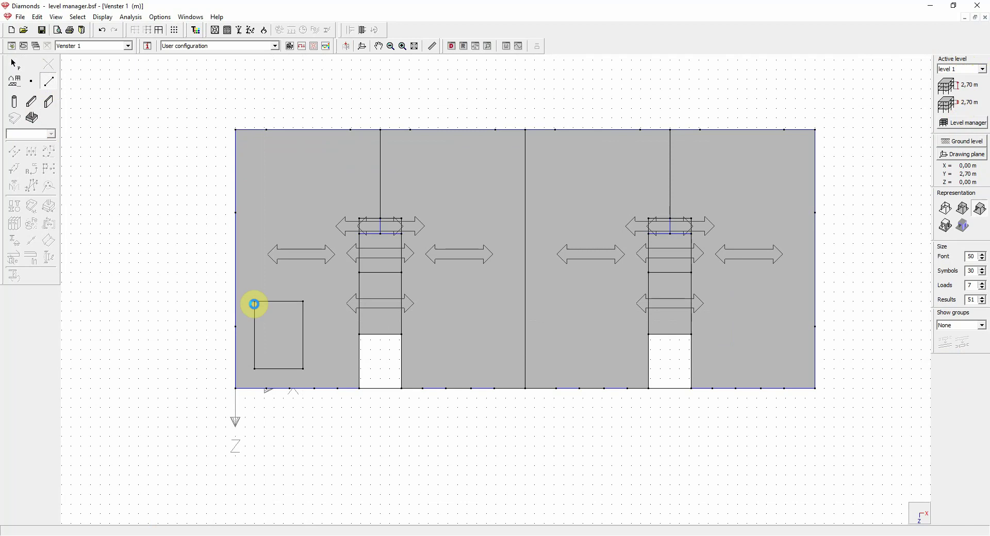
left_click(271, 325)
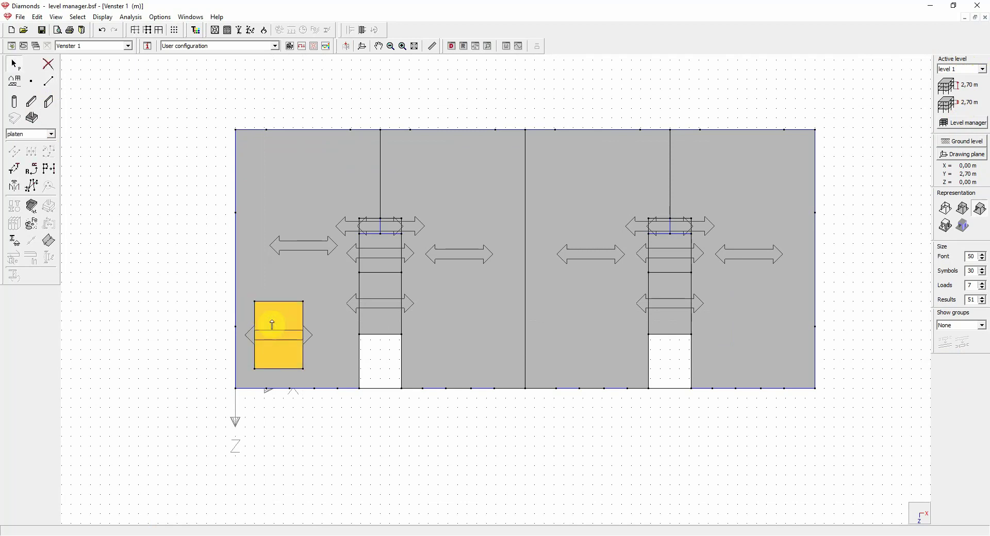
left_click(48, 64)
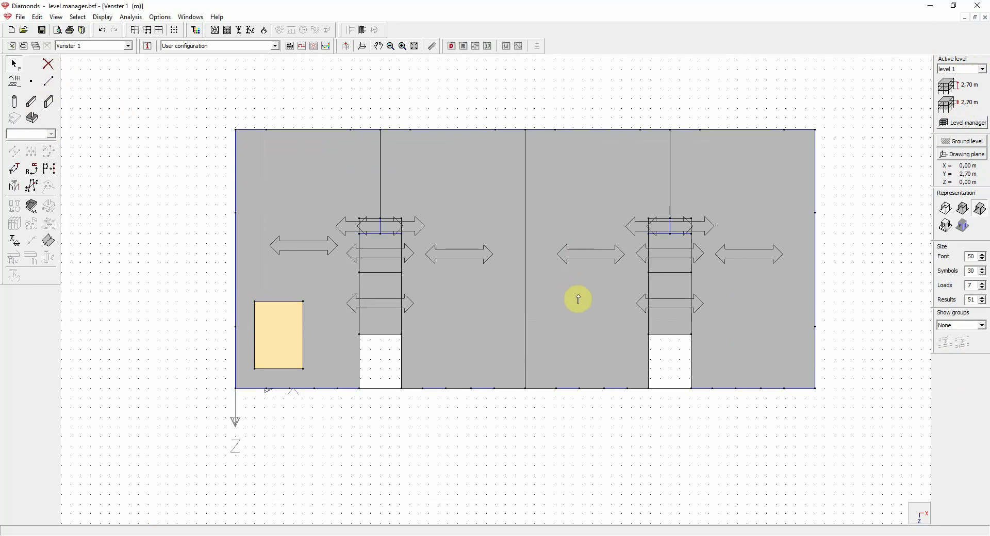
- Switch from the level 1 plan back to the 3D view of the building
left_click(928, 517)
left_click(926, 508)
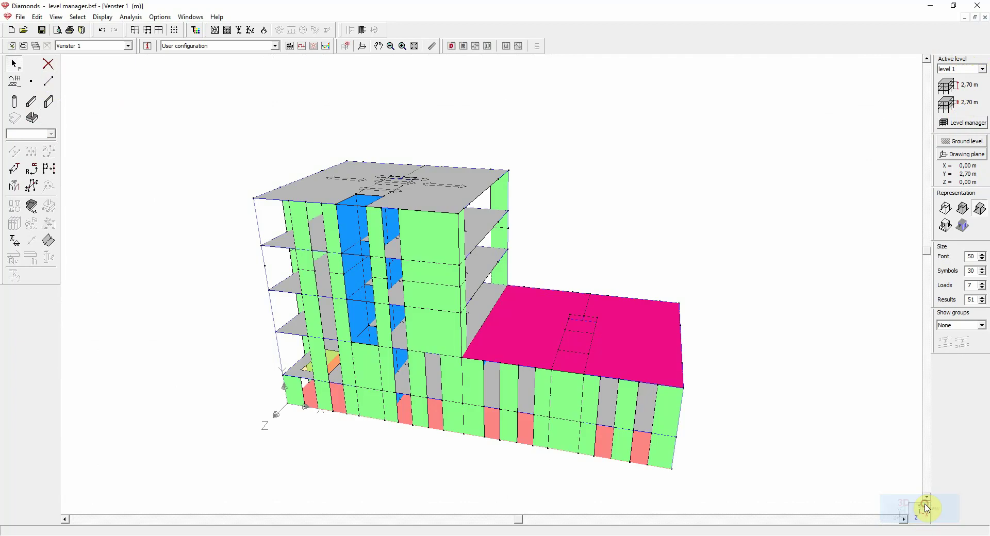